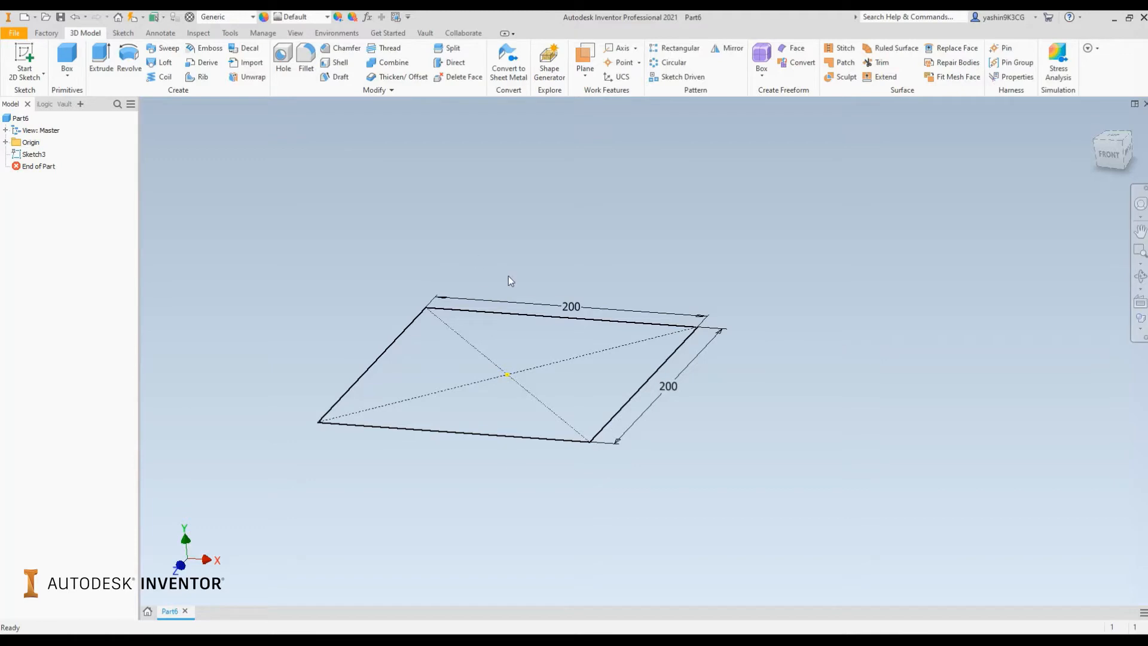
Edit the square sketch and draw a tangent circle touching the square's top, left and bottom edges
shift+middle_drag(511, 267, 511, 265)
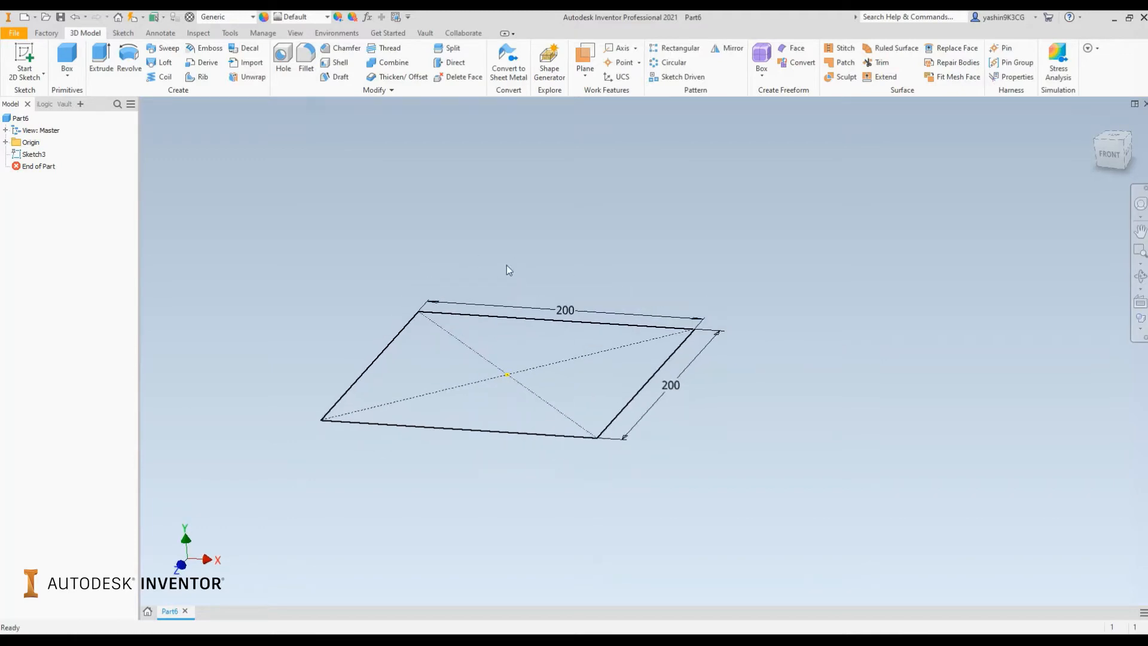
double_click(33, 154)
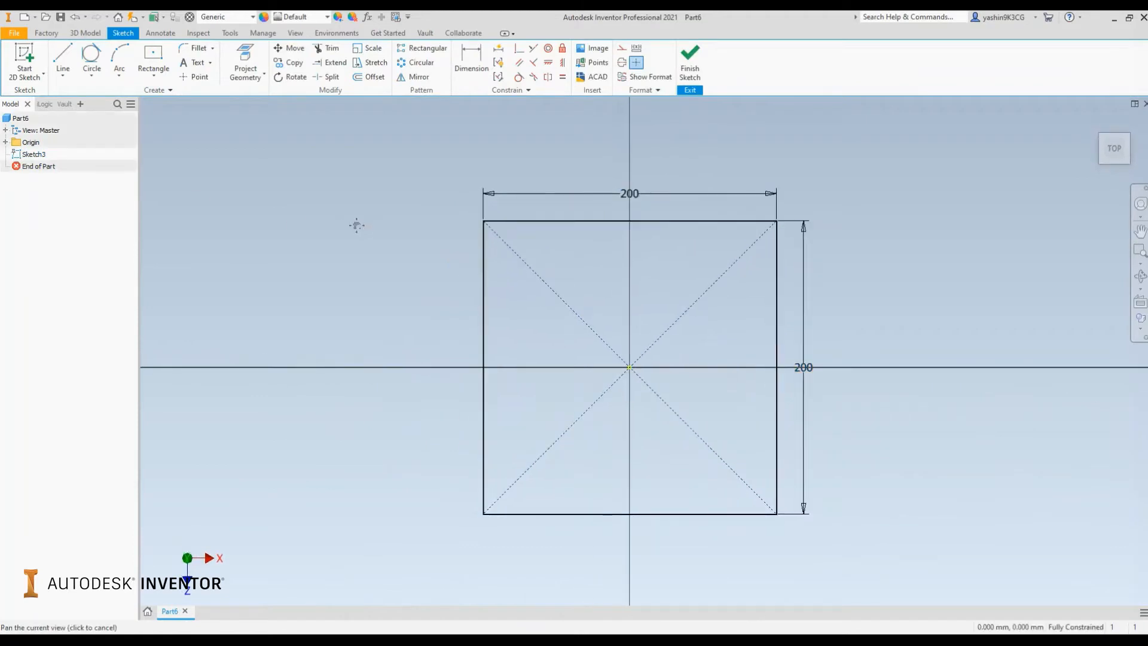
drag(356, 225, 264, 174)
key(Escape)
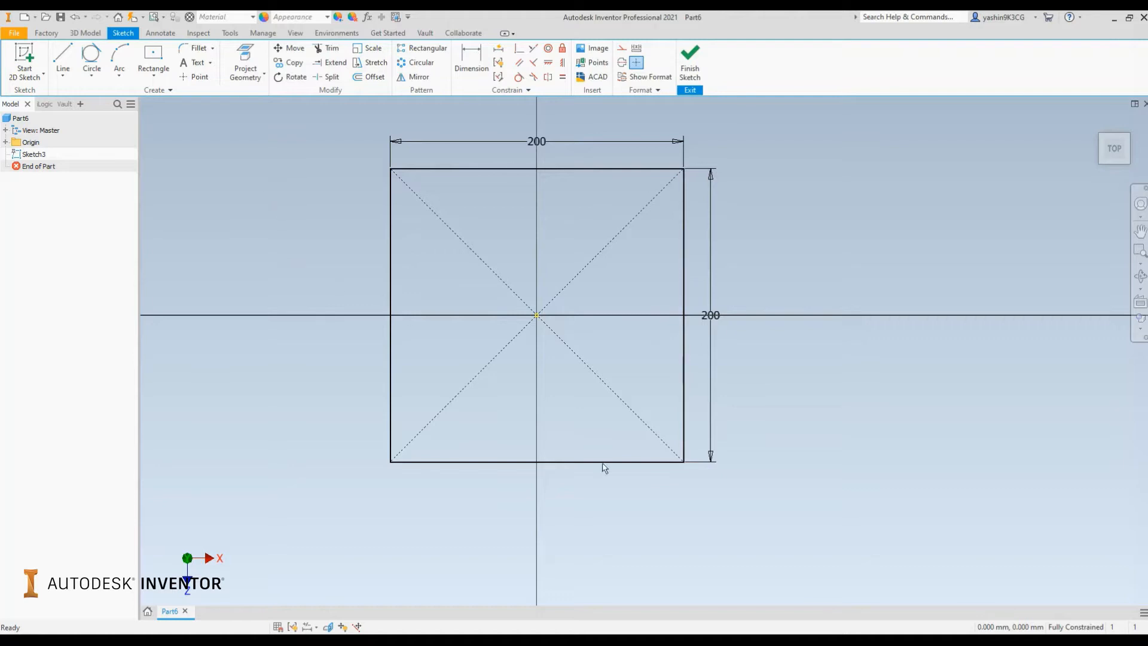
click(99, 84)
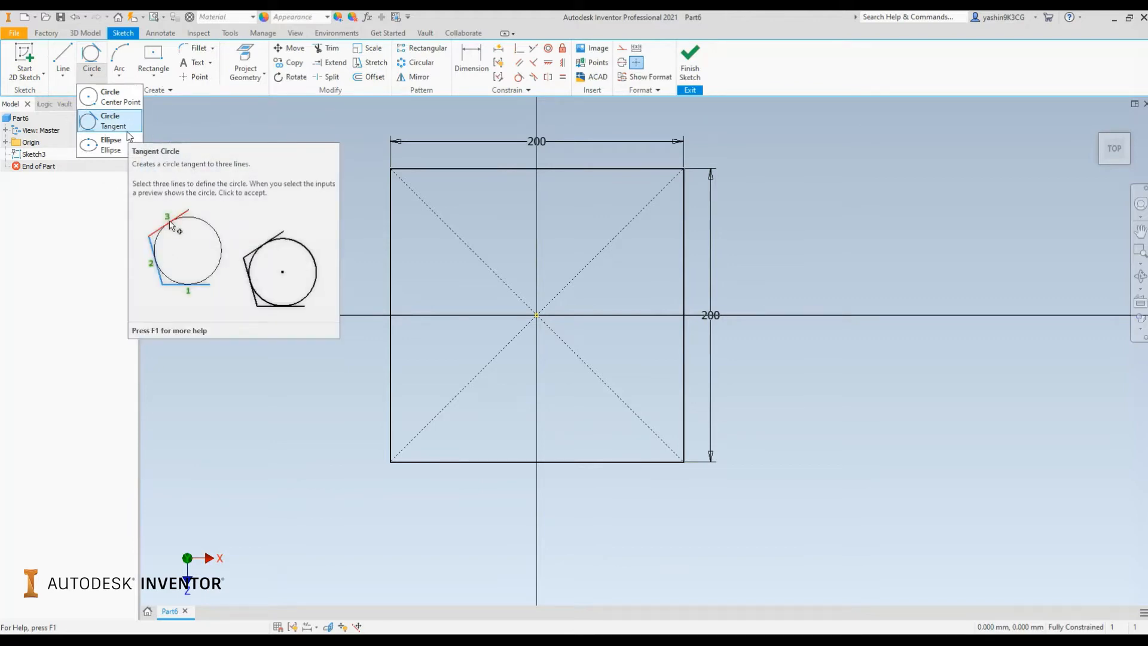
click(110, 120)
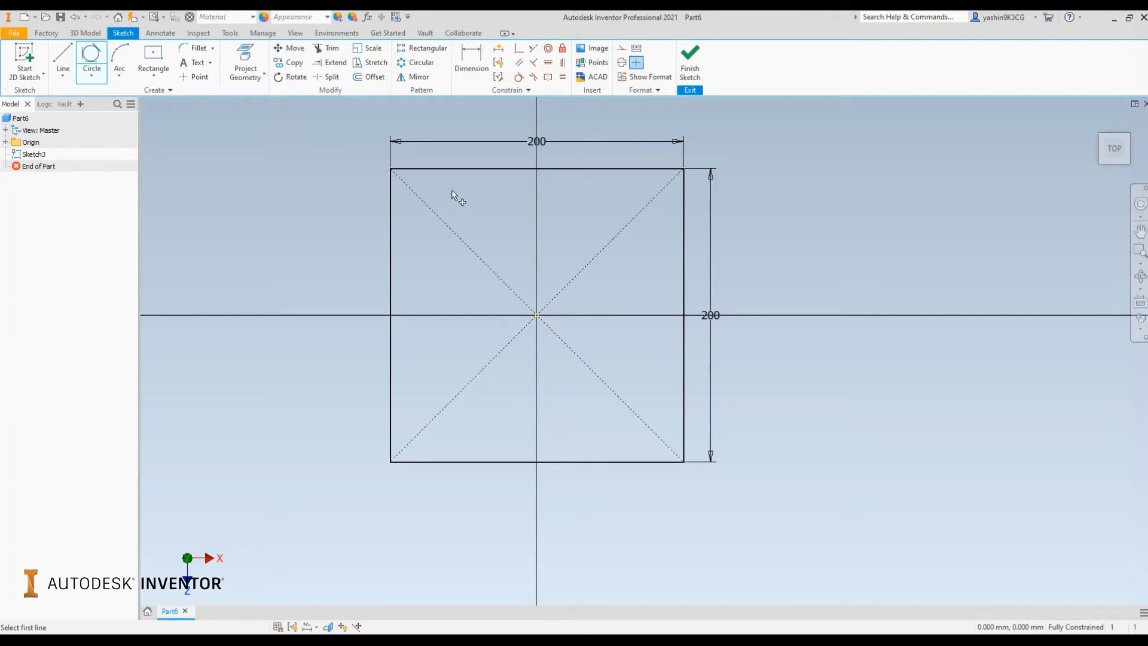
click(512, 171)
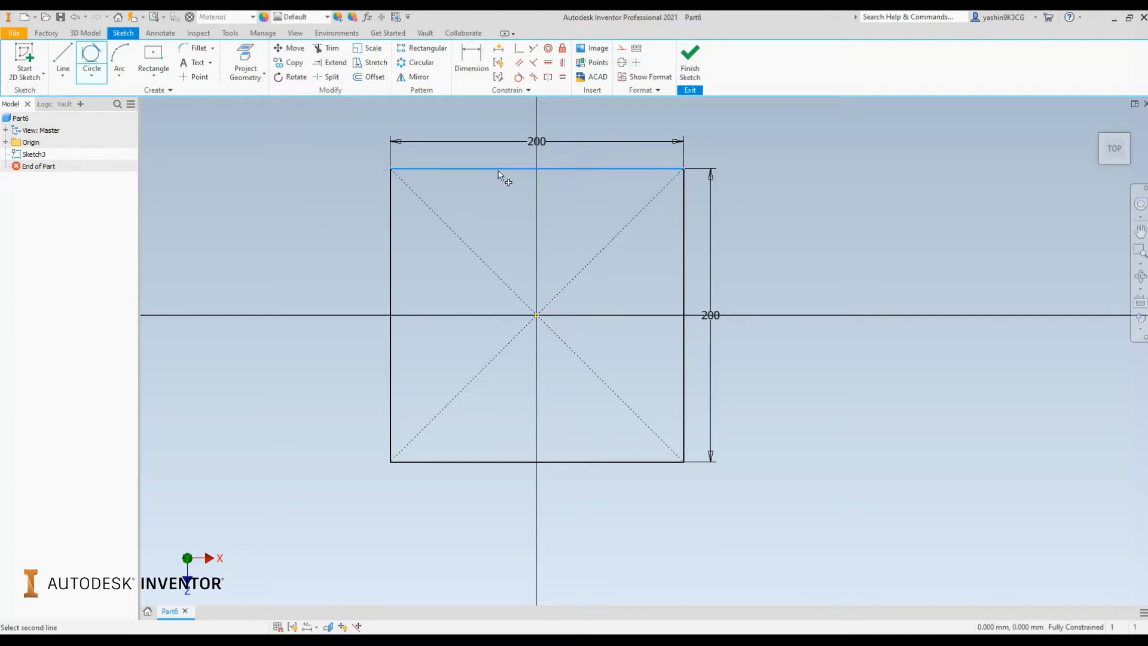
click(390, 277)
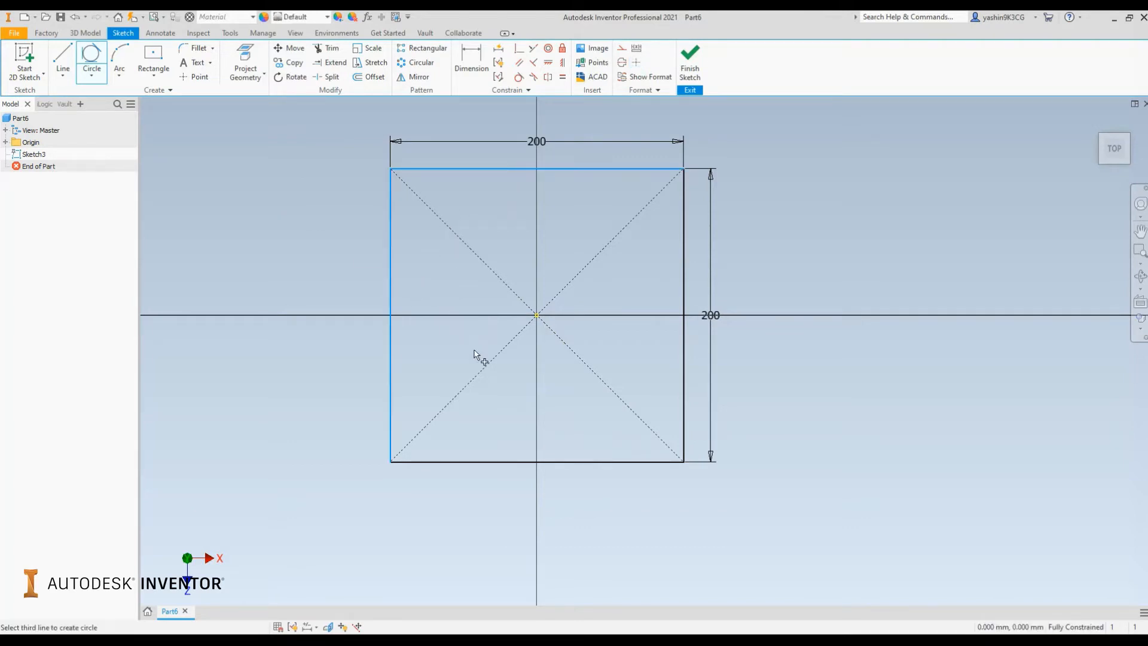
click(503, 461)
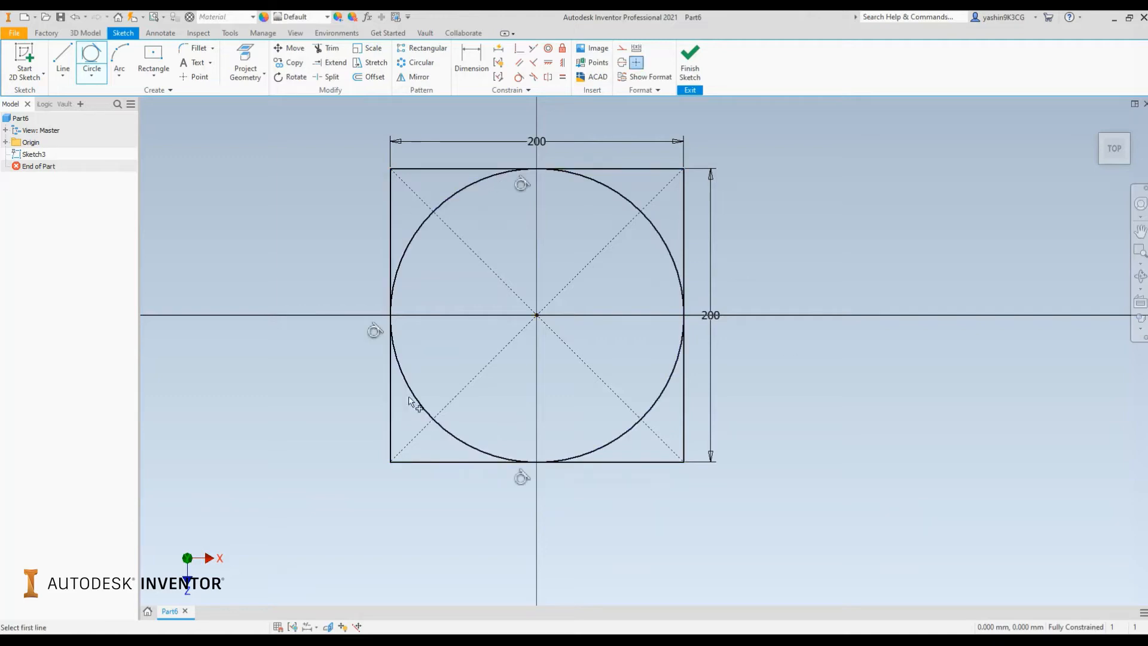
right_click(773, 193)
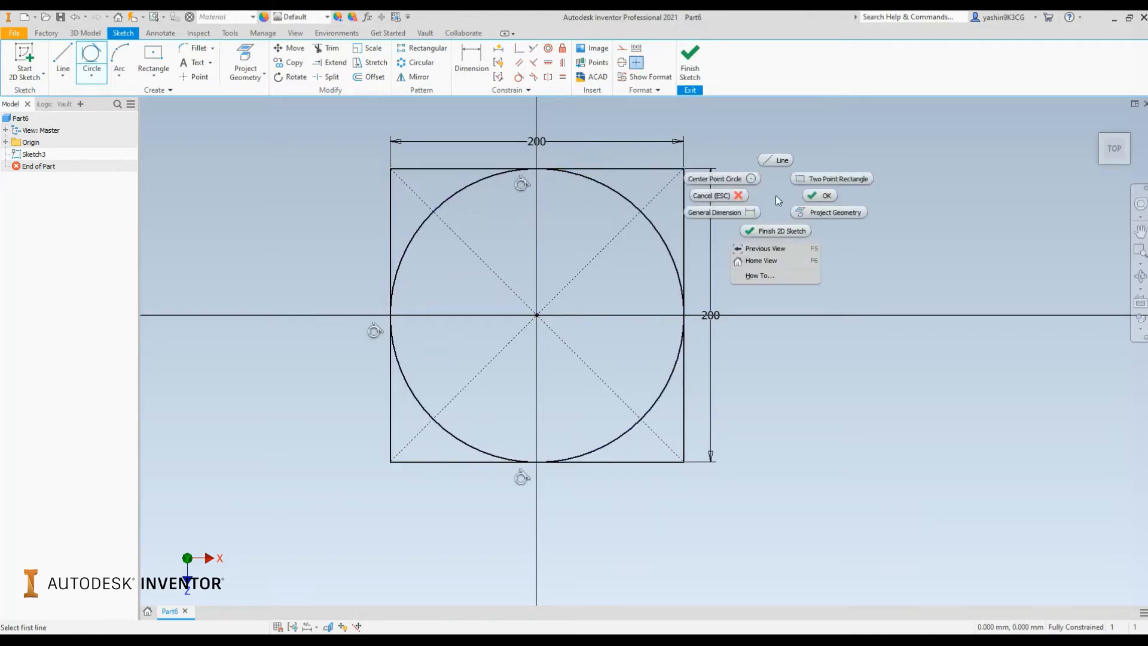
click(815, 195)
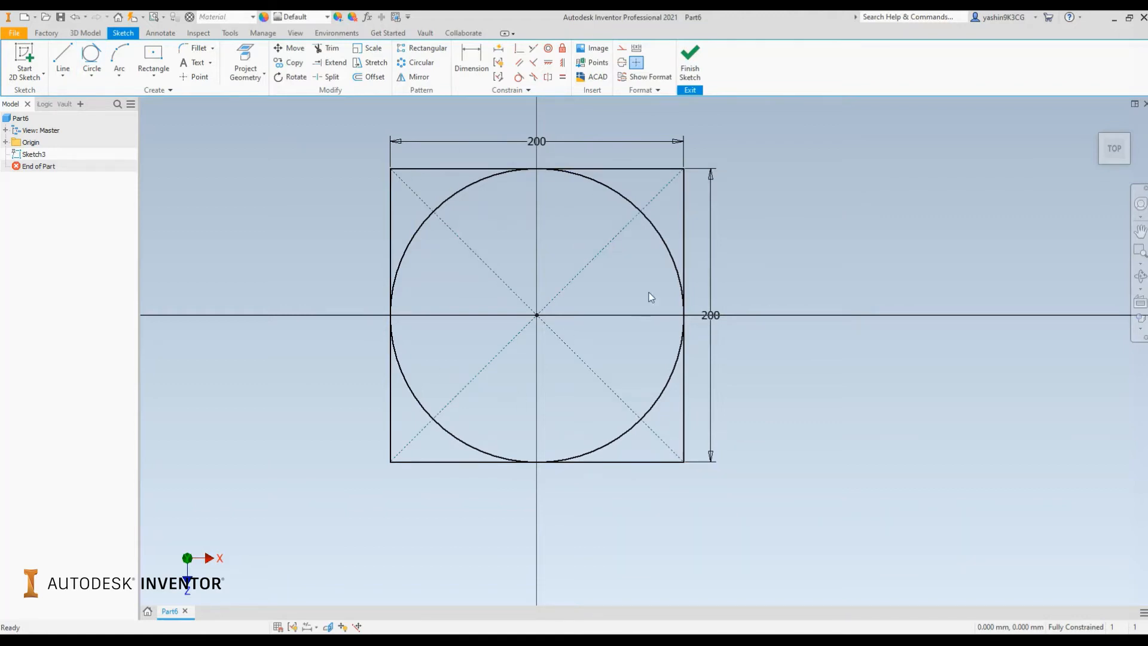
Finish the sketch and extrude the circle profile upward into a cylinder
middle_drag(827, 249, 776, 257)
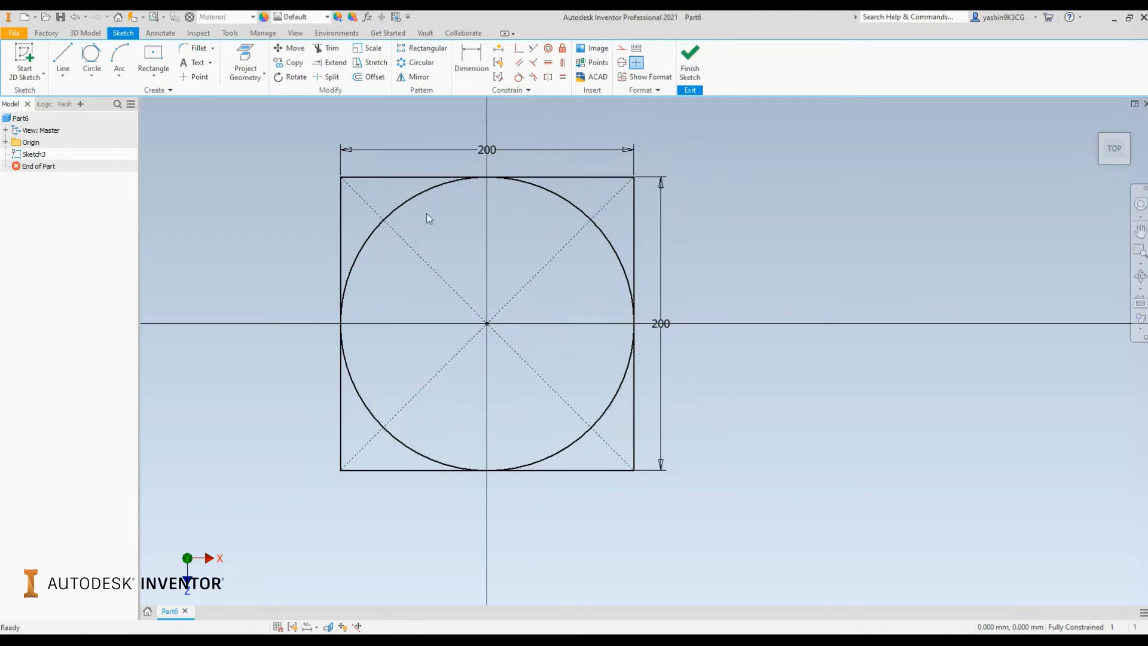
click(690, 60)
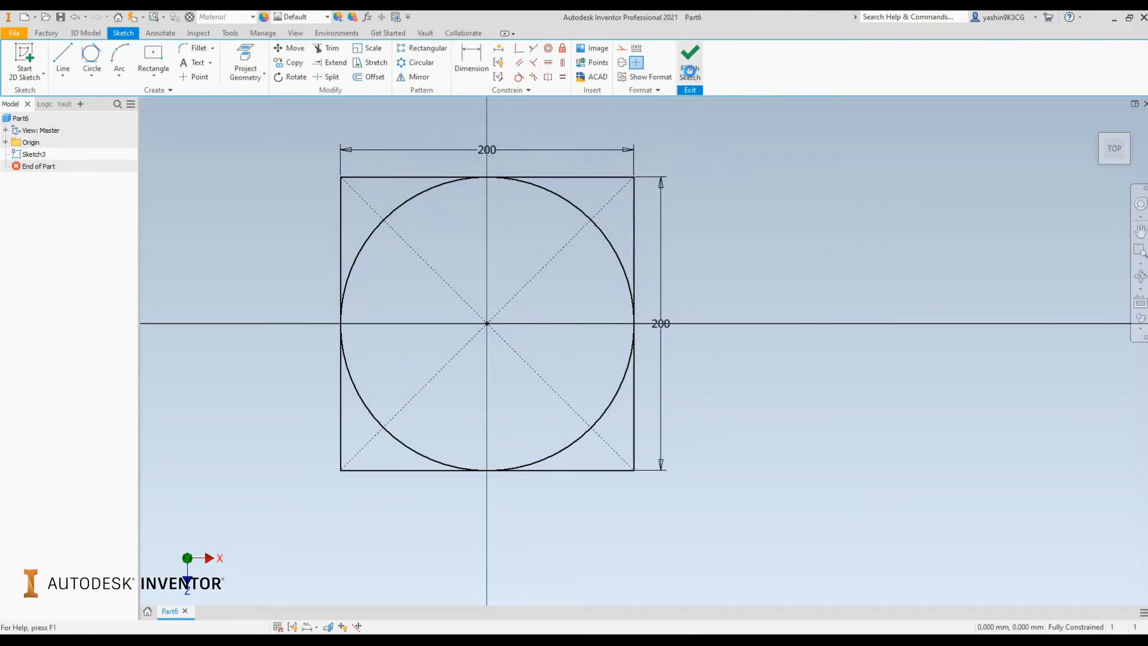
key(e)
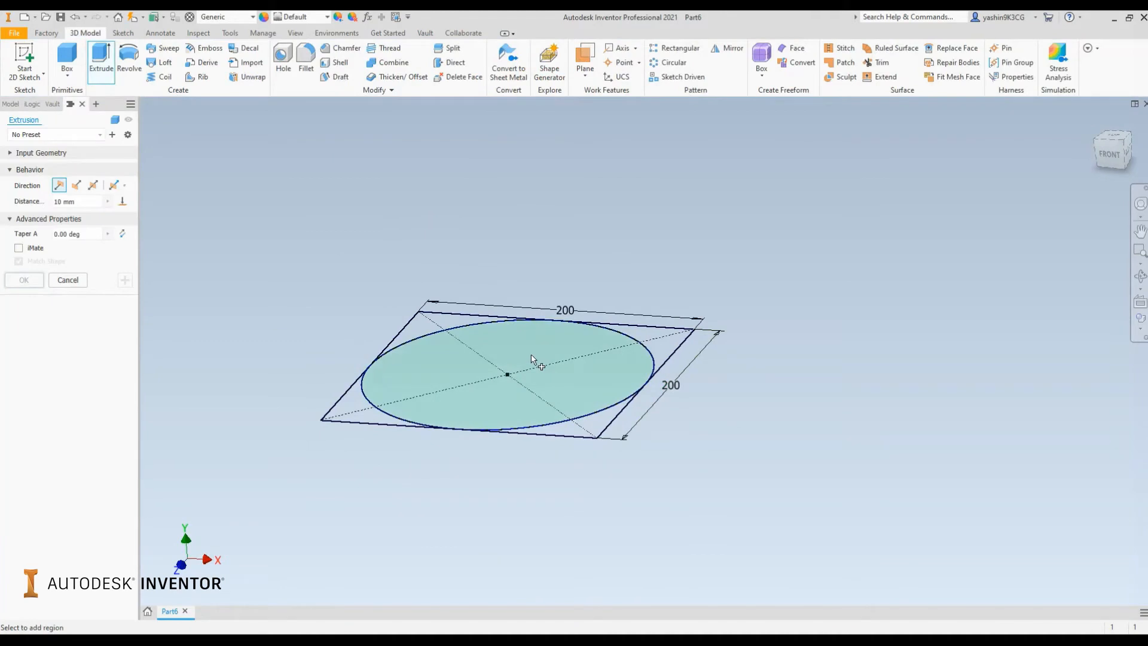
drag(508, 324, 493, 94)
click(24, 281)
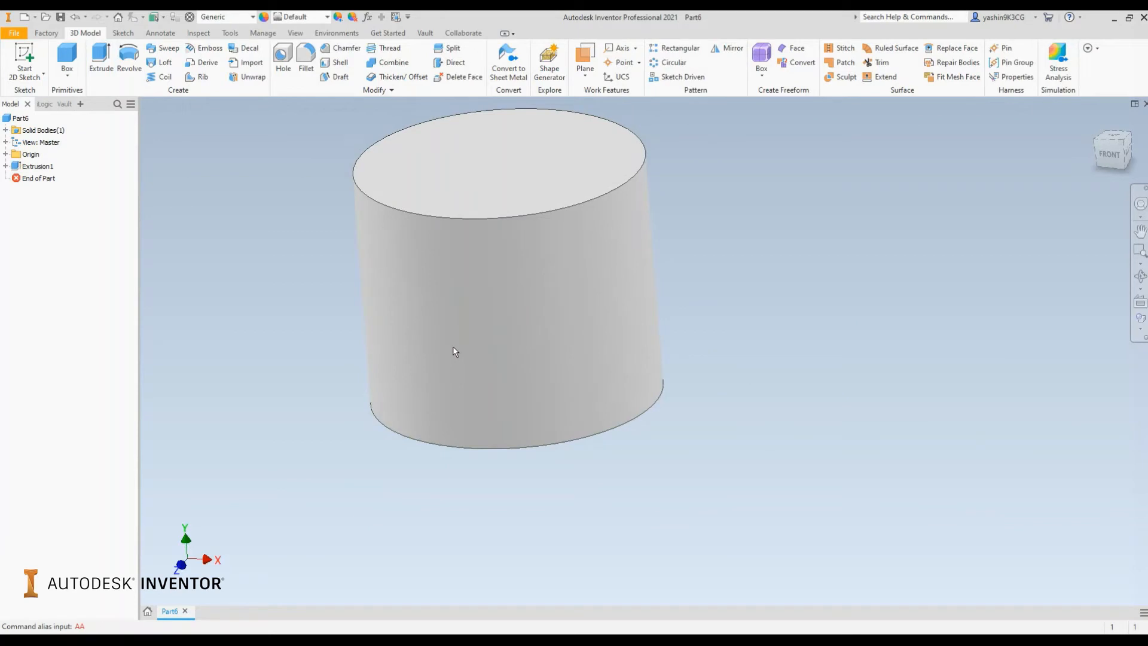
Start a new sketch on the cylinder's top face
mouse_move(446, 341)
shift+middle_down()
mouse_move(464, 371)
mouse_move(438, 357)
mouse_move(421, 376)
shift+middle_up()
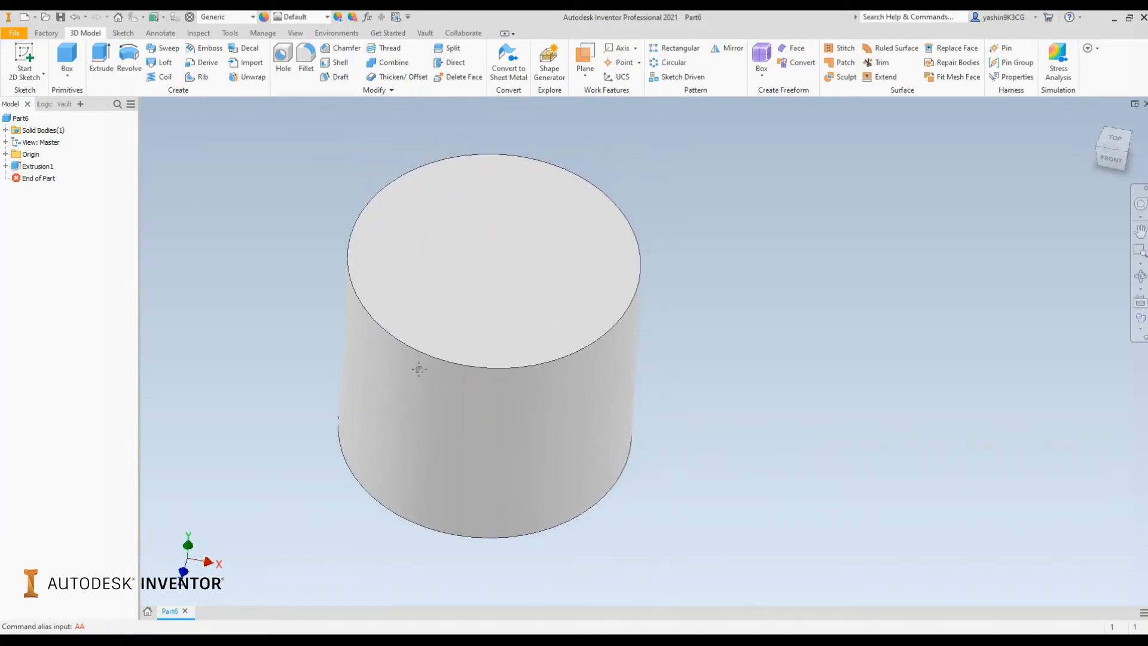
click(25, 57)
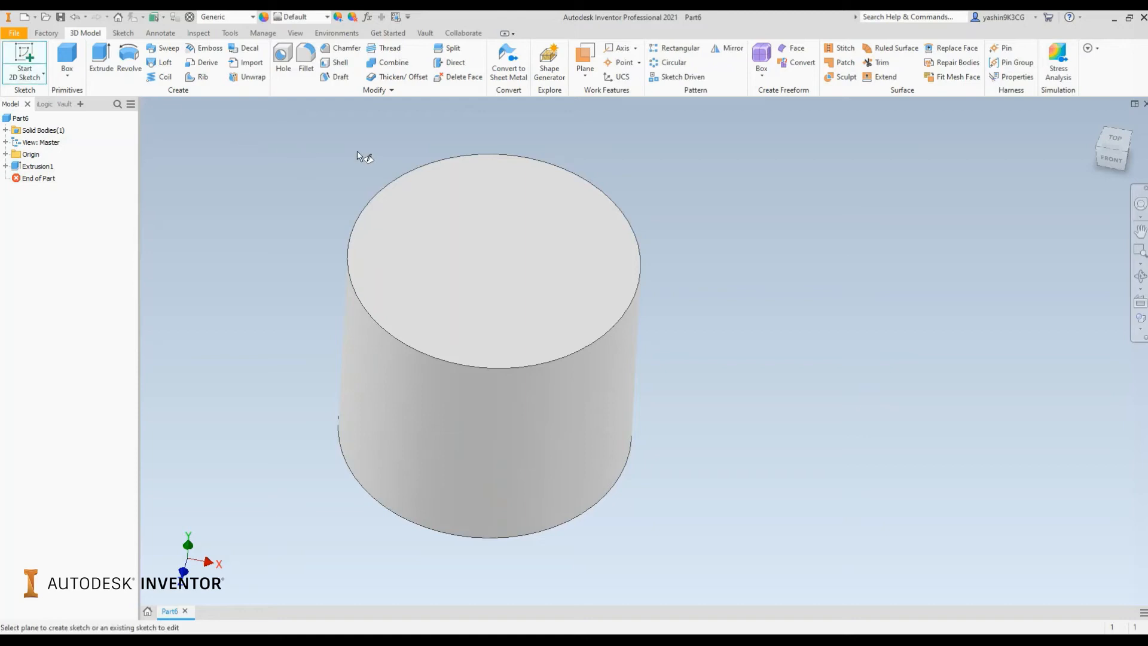
click(502, 205)
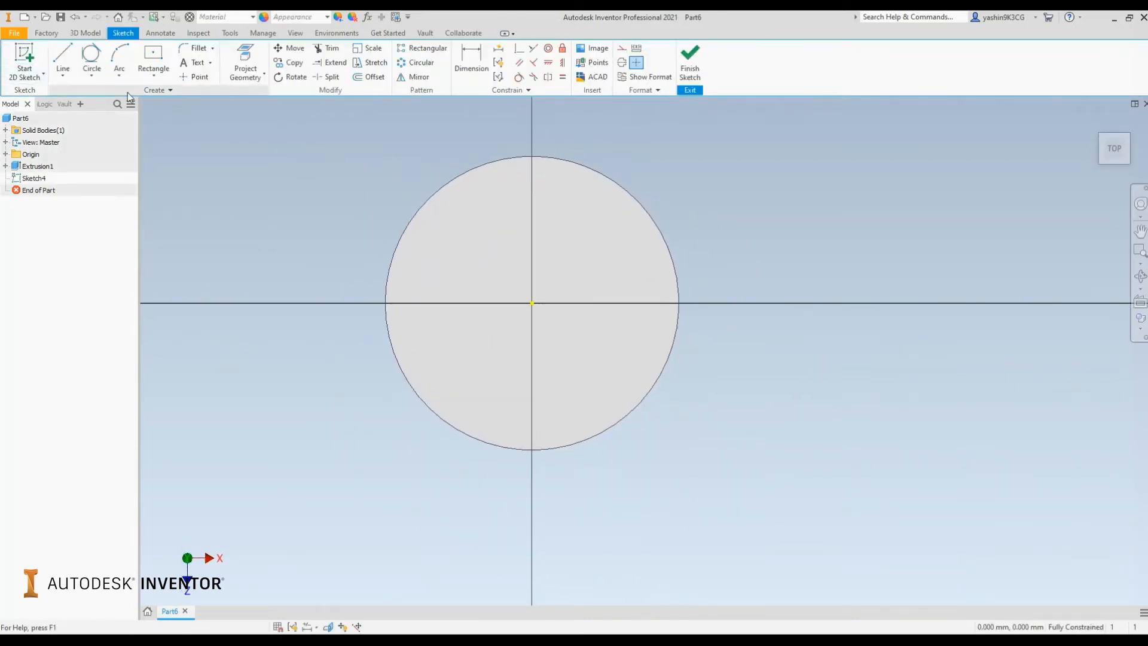
click(91, 73)
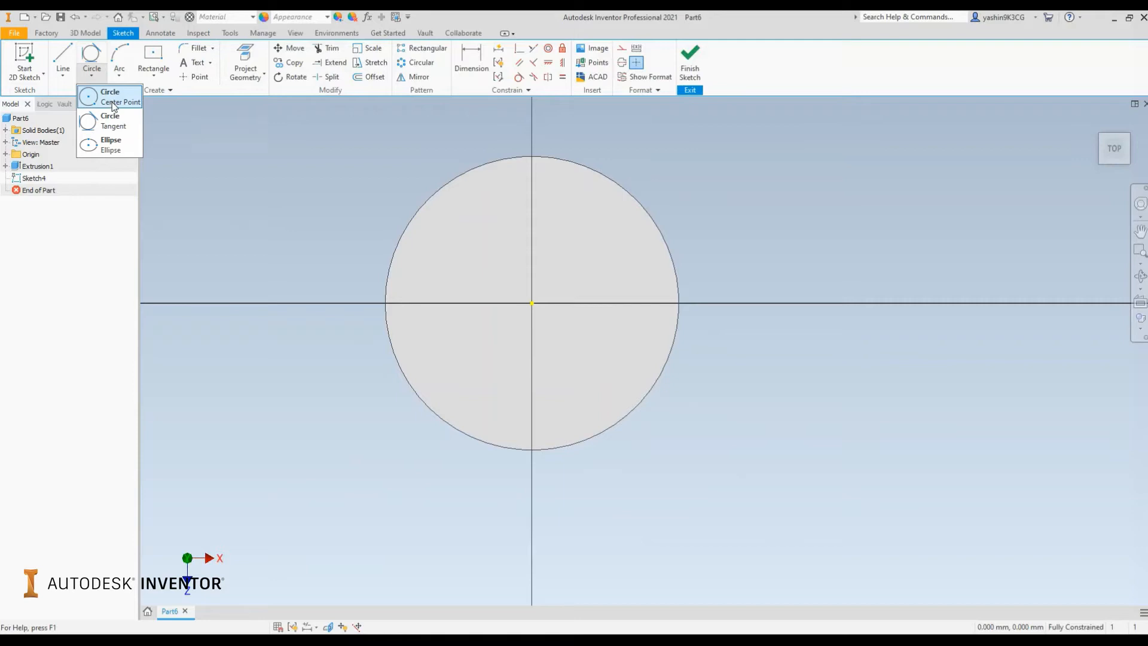
click(113, 105)
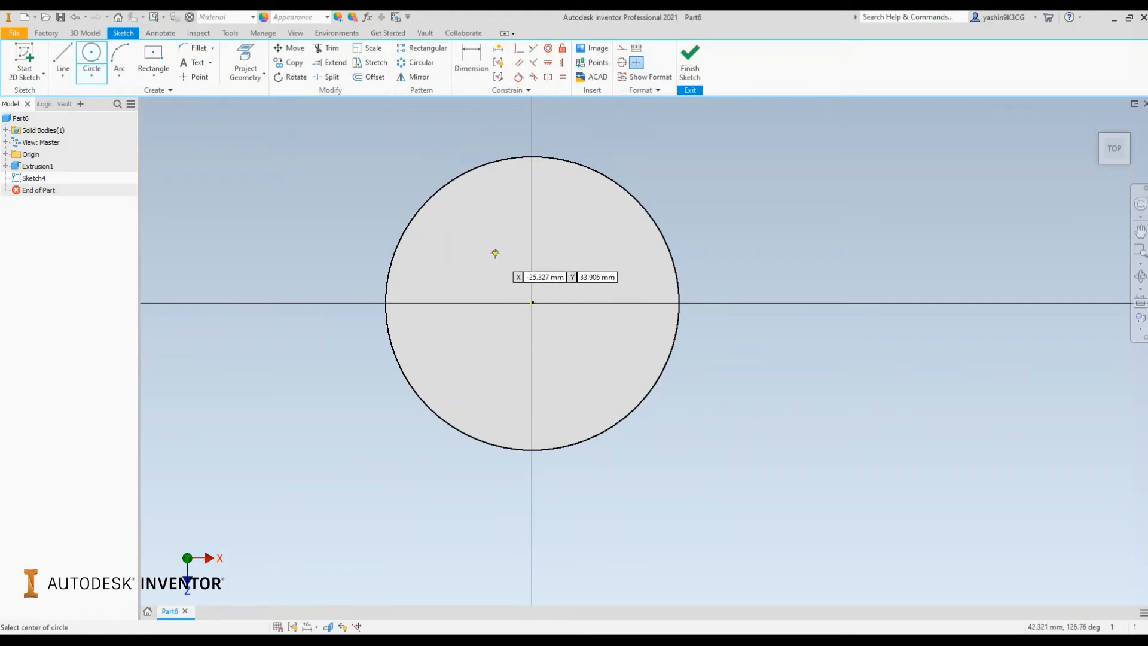
click(532, 302)
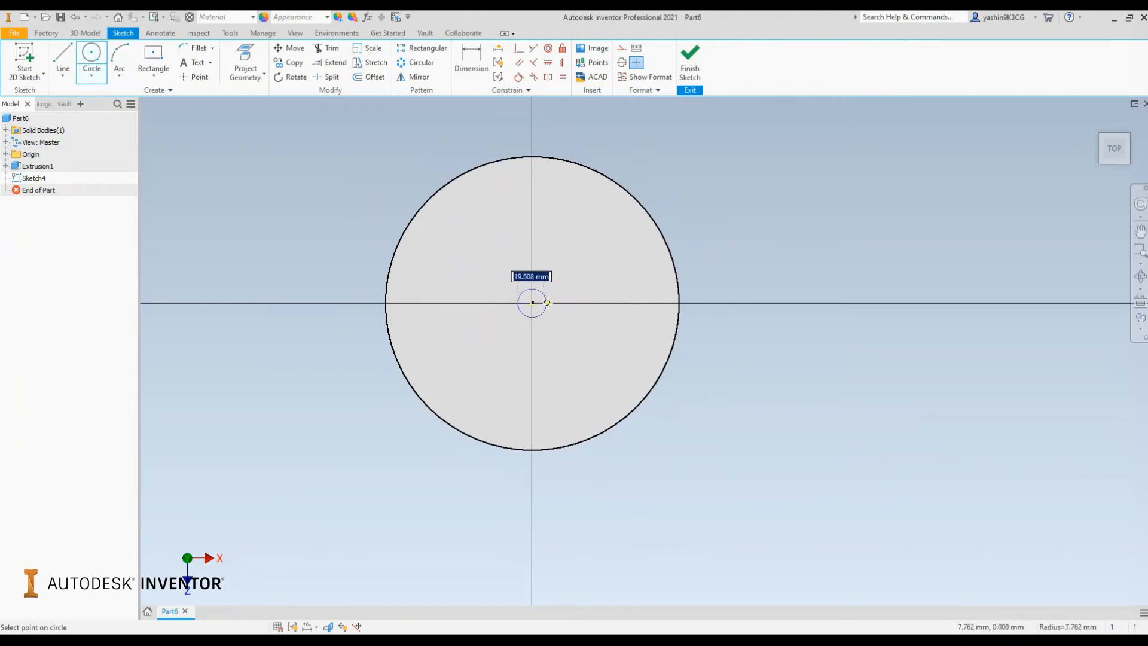
click(614, 257)
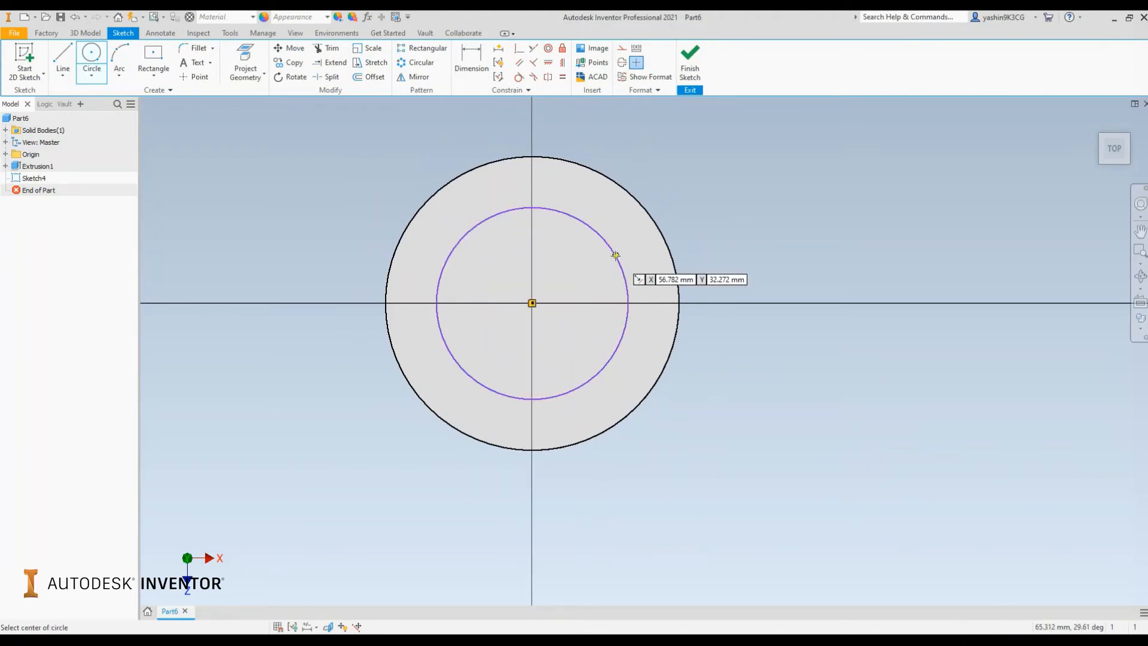
right_click(763, 198)
click(792, 204)
mouse_move(610, 251)
mouse_down()
mouse_move(587, 277)
mouse_move(615, 239)
mouse_move(607, 254)
mouse_move(600, 246)
mouse_up()
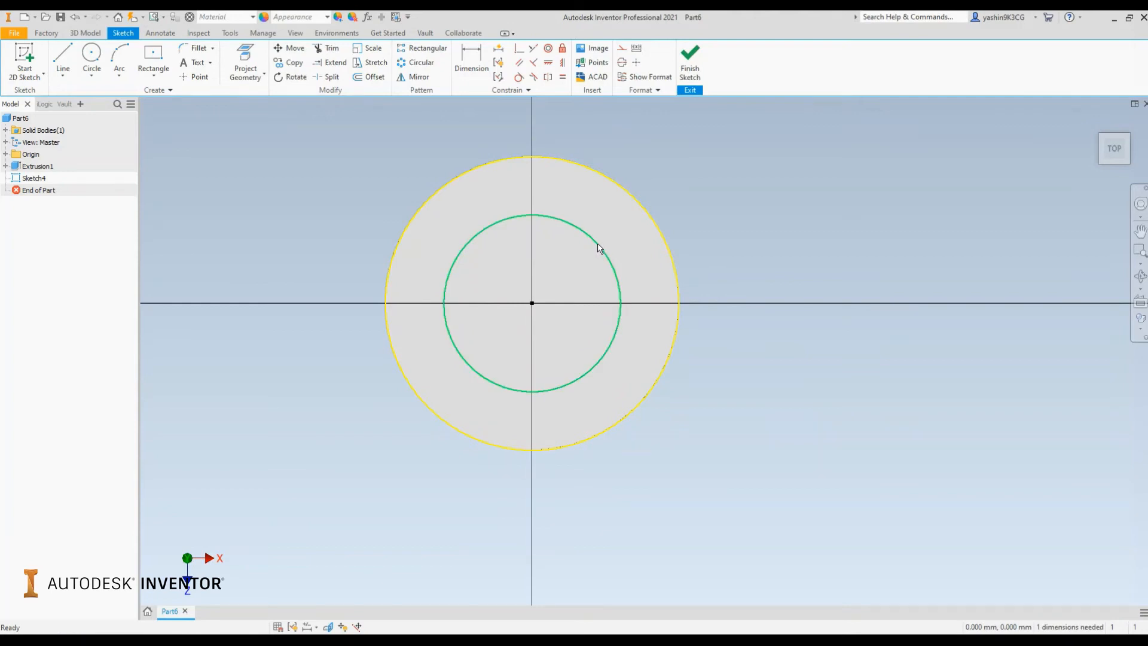
click(598, 245)
key(Delete)
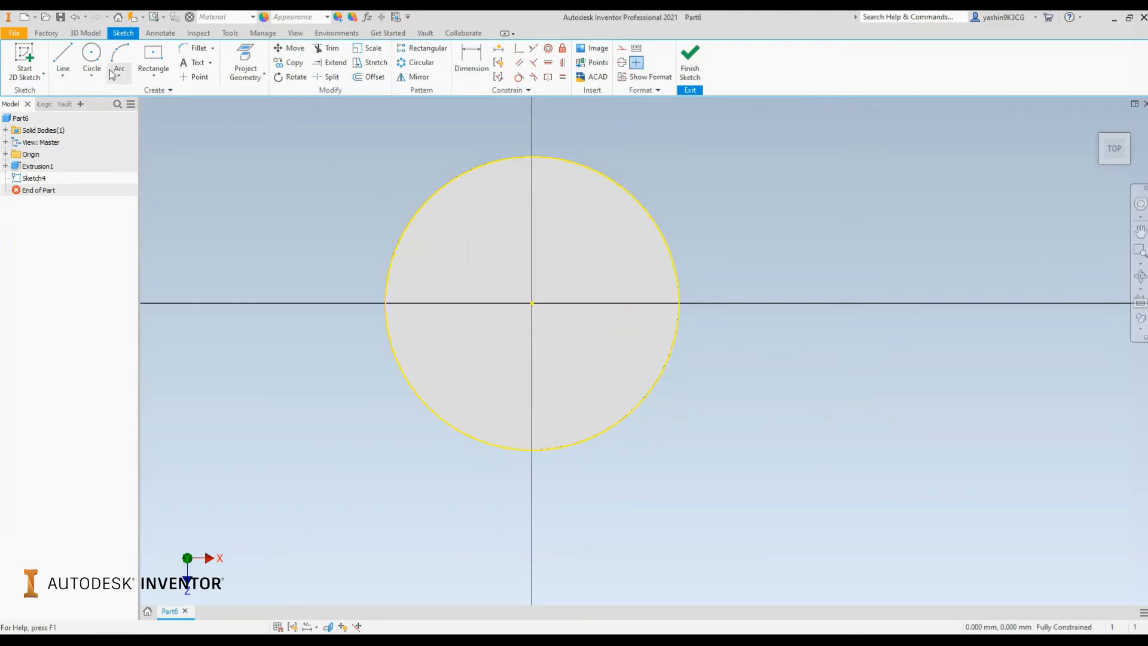
Draw a 120 mm diameter circle centred on the sketch origin
click(91, 57)
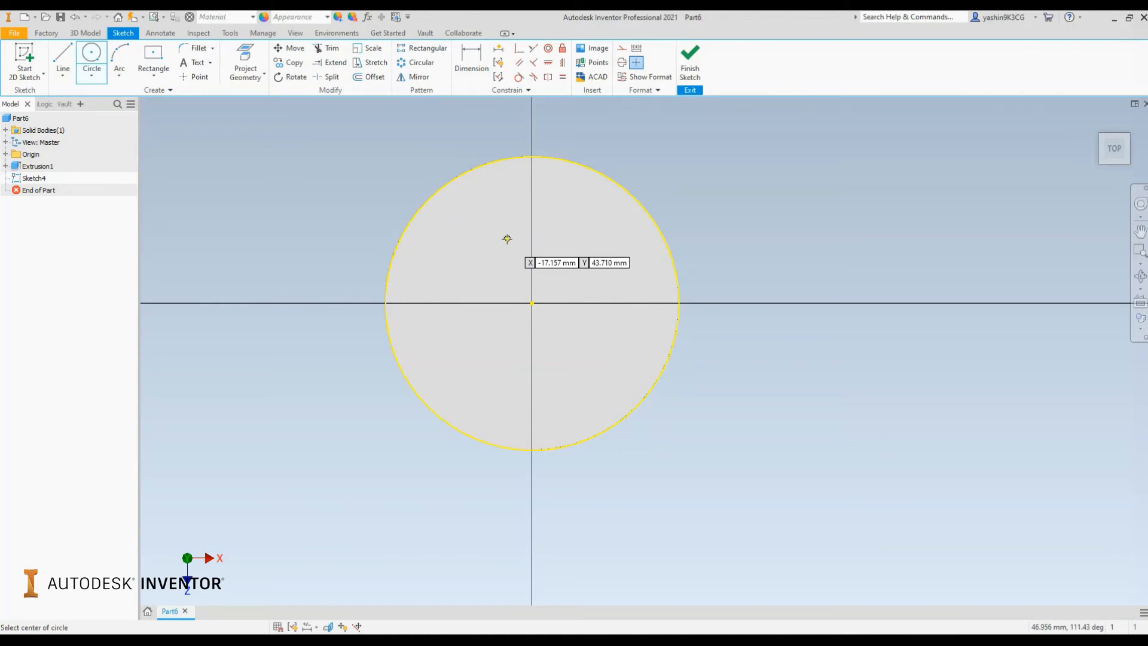
click(532, 303)
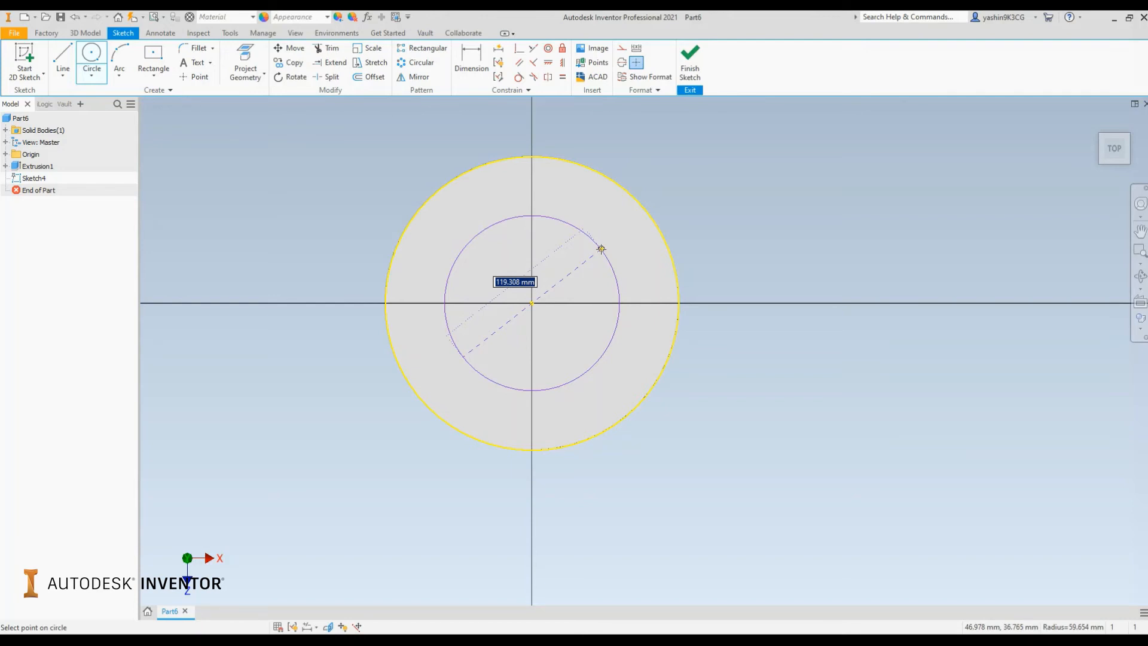
text(120)
key(Return)
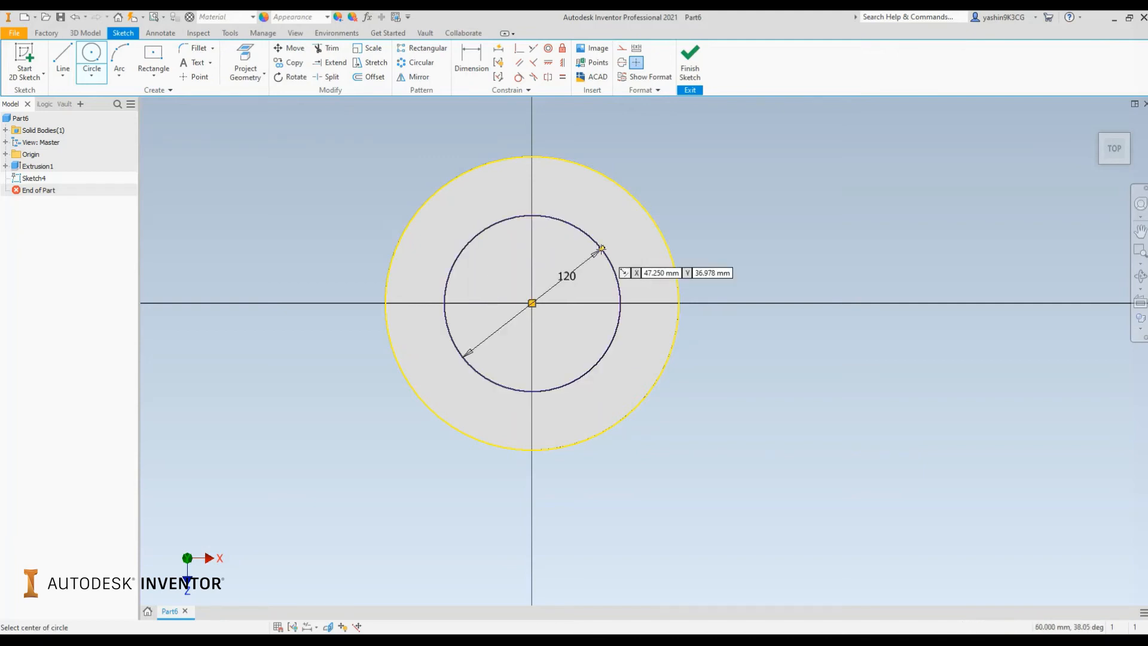
right_click(739, 195)
click(770, 199)
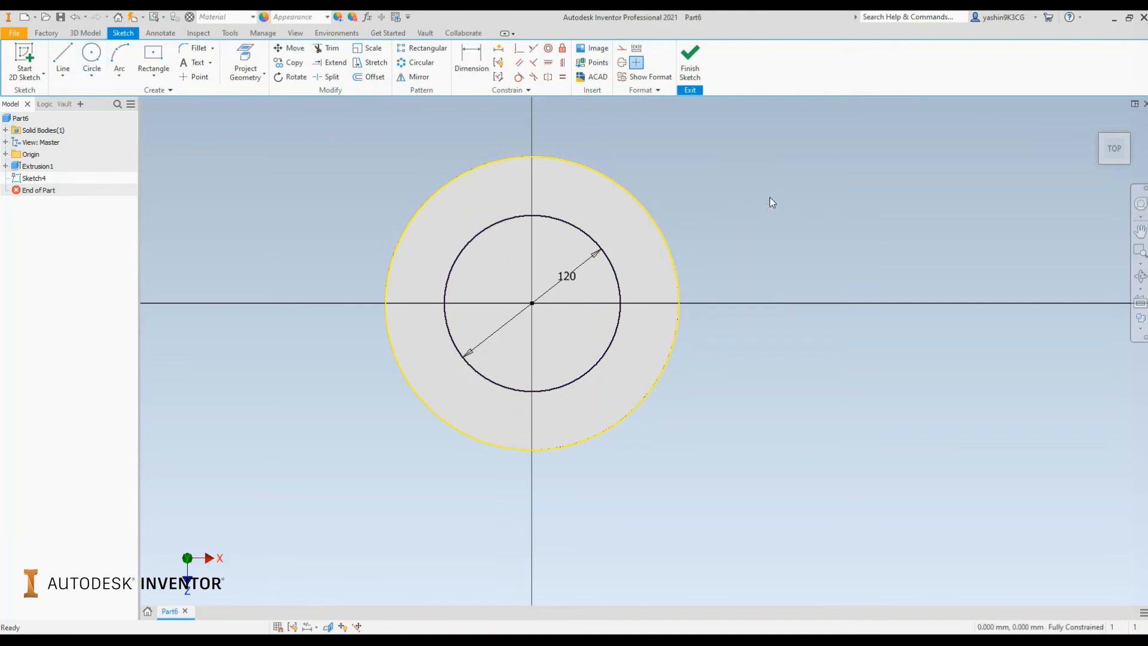
Extrude the 120 mm circle upward 169 mm from the cylinder's top face
drag(586, 235, 580, 258)
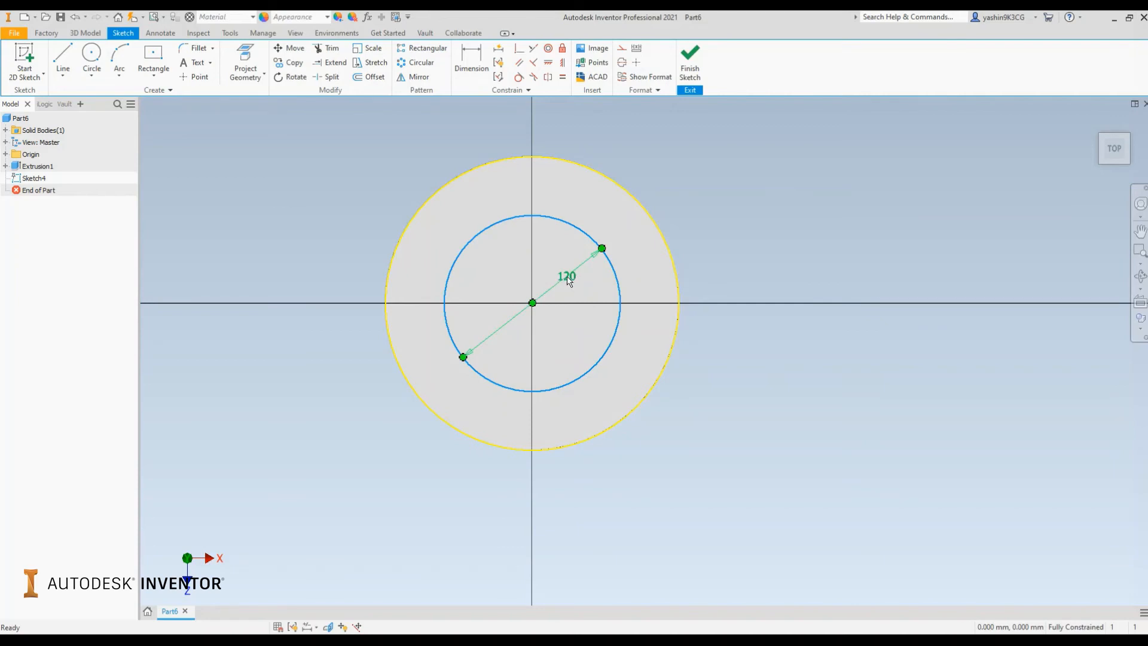
click(755, 257)
shift+middle_drag(755, 257, 678, 251)
key(e)
click(484, 230)
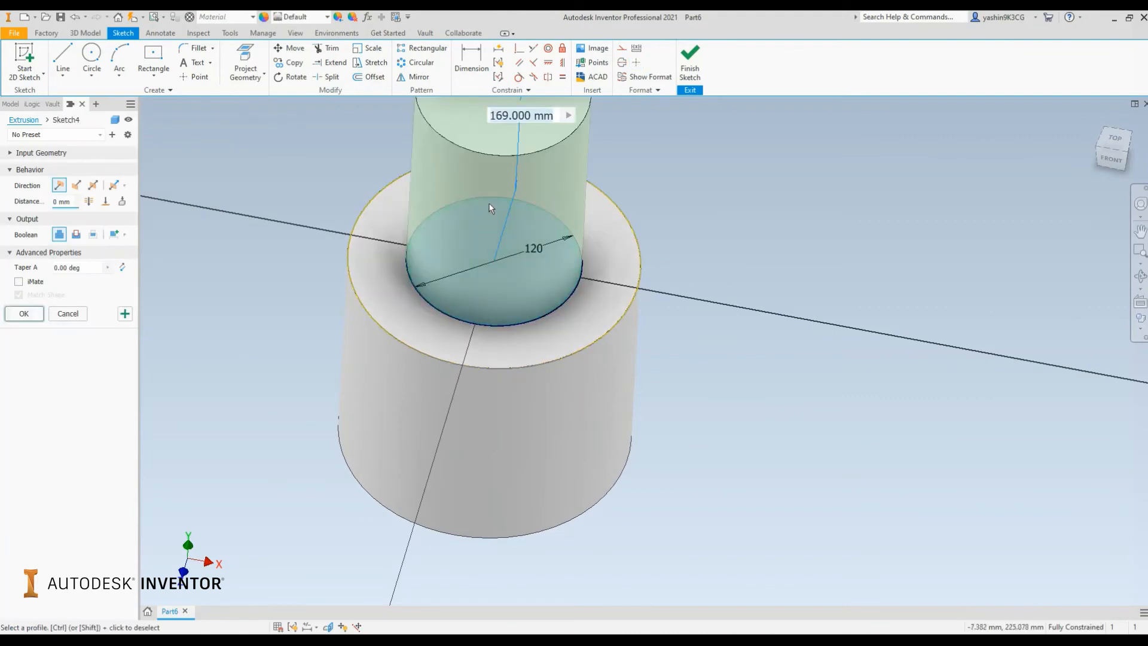
click(35, 317)
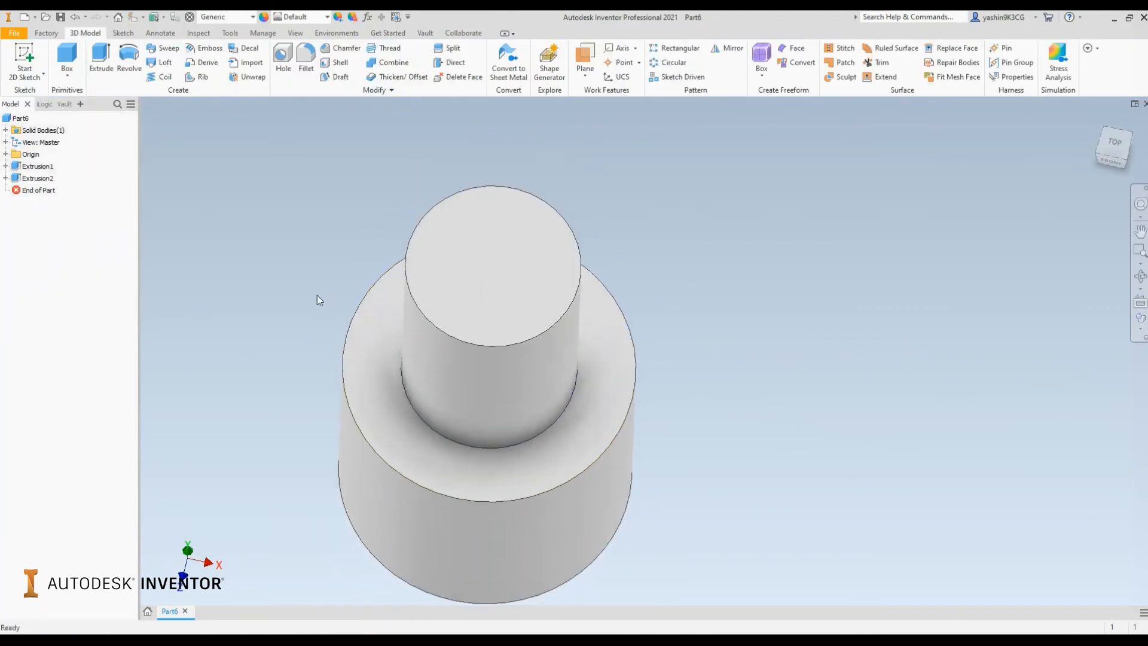
Start a new sketch on the top face of the smaller cylinder, viewed from the top
click(24, 60)
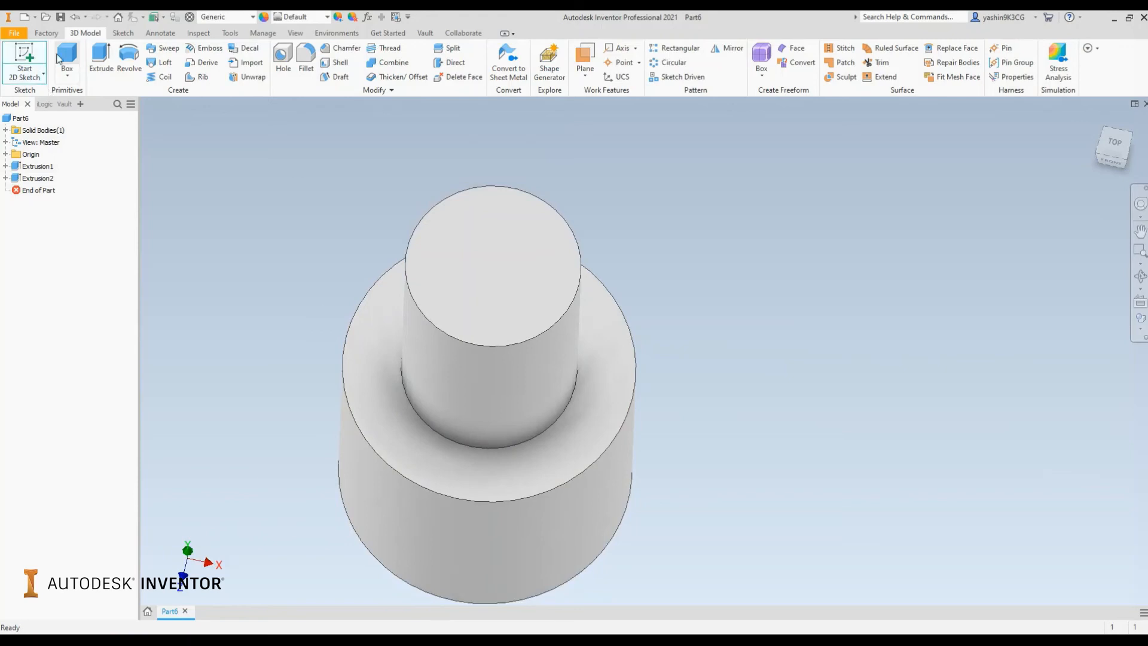
click(512, 258)
middle_drag(537, 257, 448, 237)
mouse_move(500, 262)
shift+middle_down()
mouse_move(500, 199)
mouse_move(499, 258)
shift+middle_up()
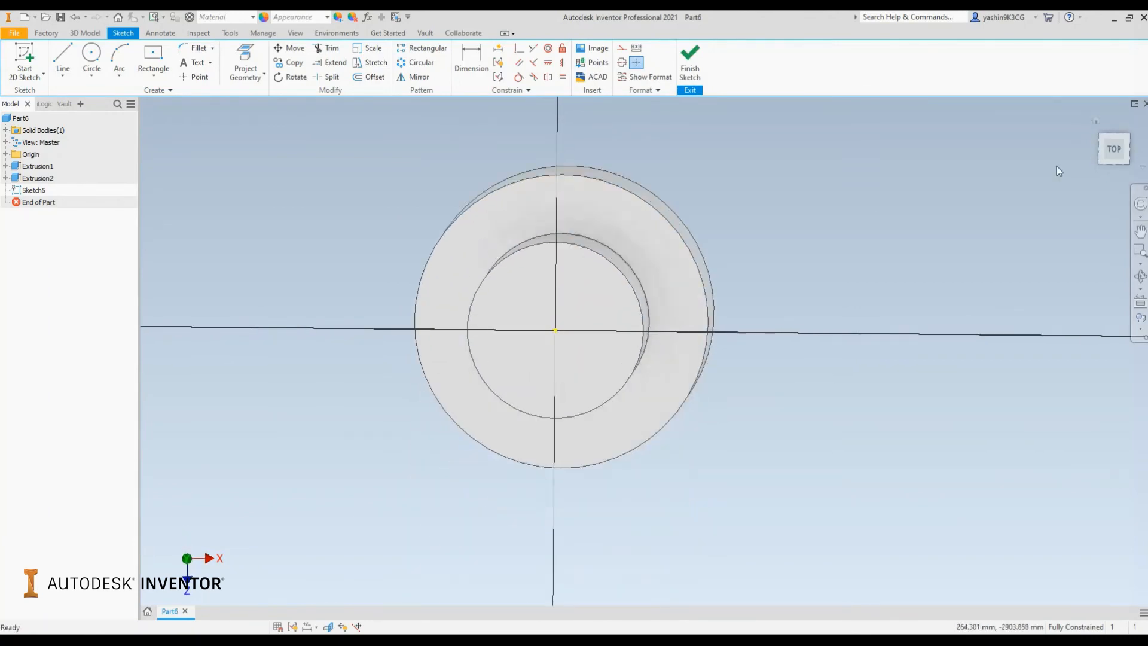
click(1116, 150)
scroll(664, 354, up, 4)
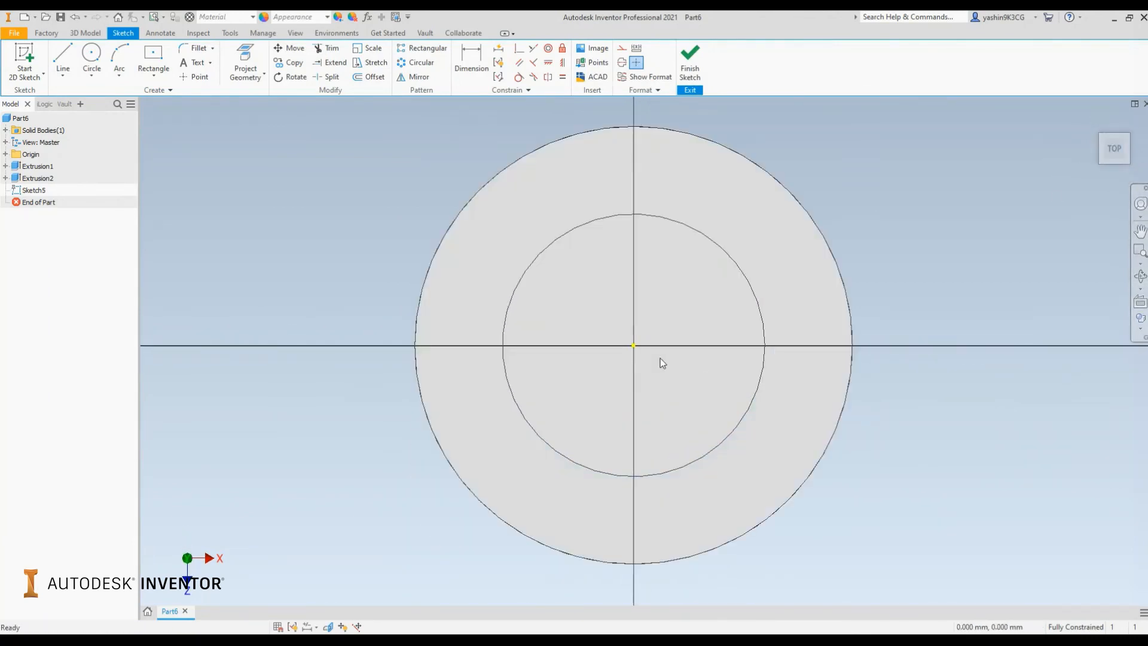
Draw a circle centred on the sketch origin inside the smaller cylinder's face
click(93, 56)
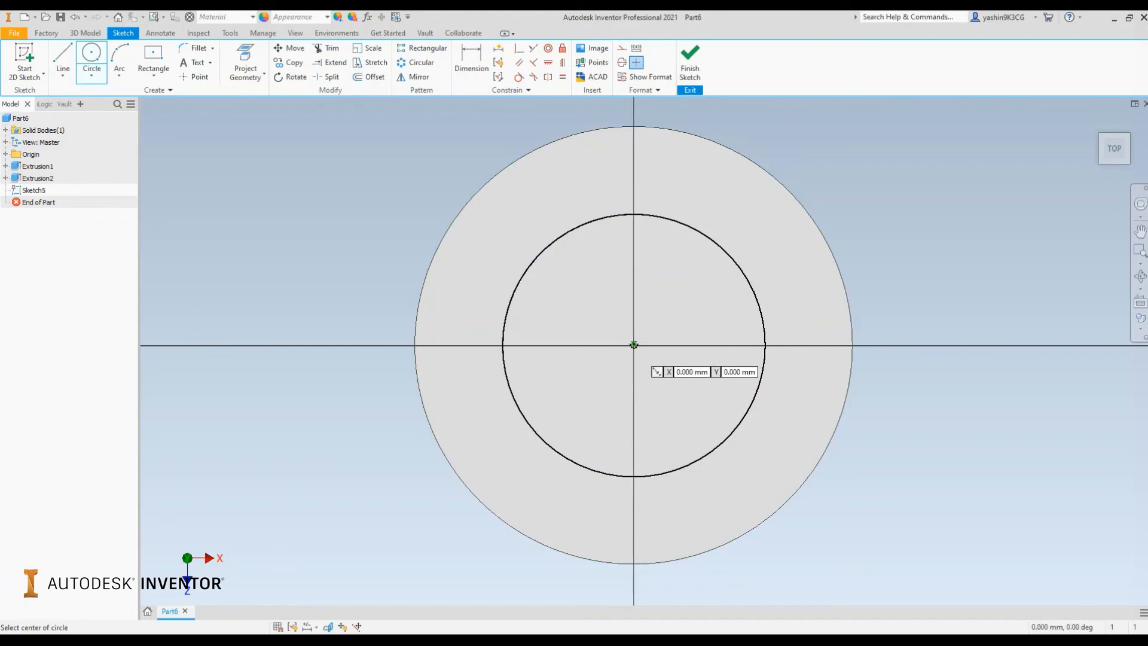
click(634, 345)
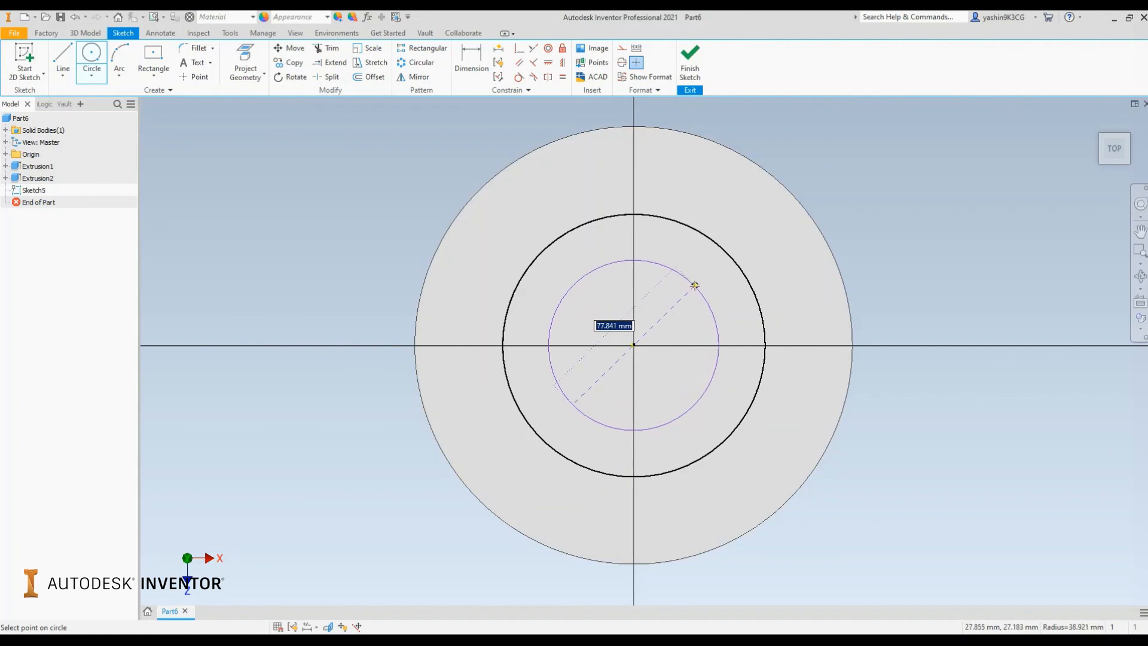
right_click(694, 285)
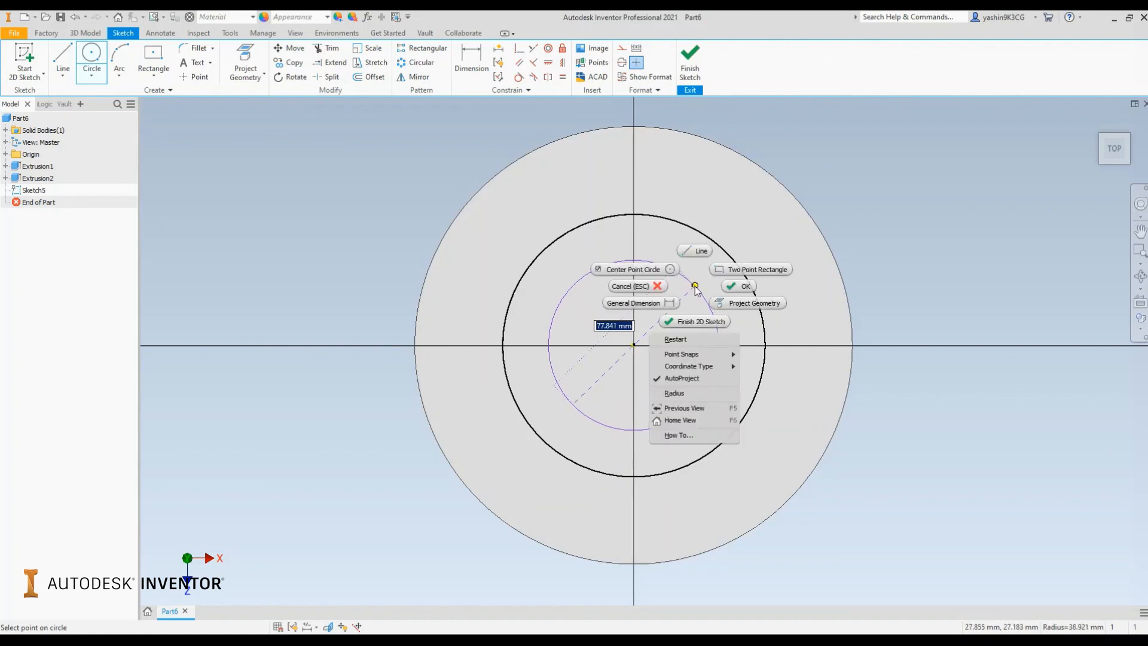